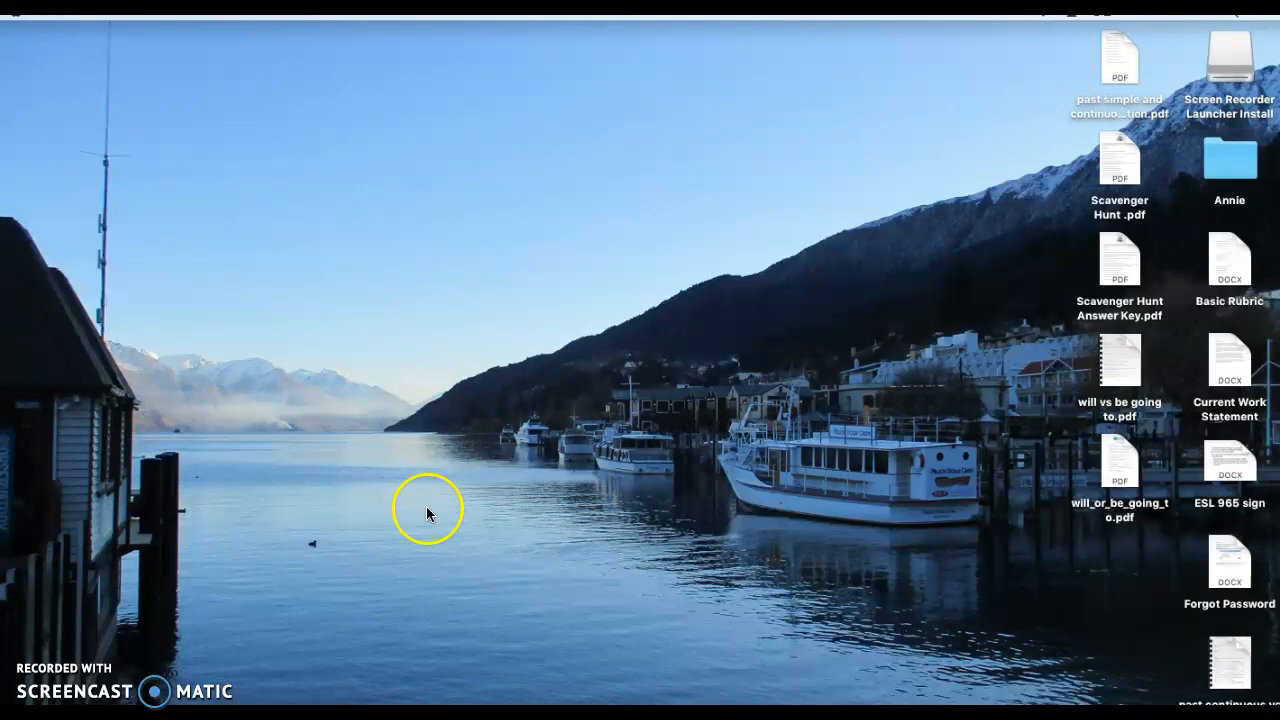
Step: Open Microsoft Word from the Applications folder, create a blank document and widen its window
double_click(1229, 163)
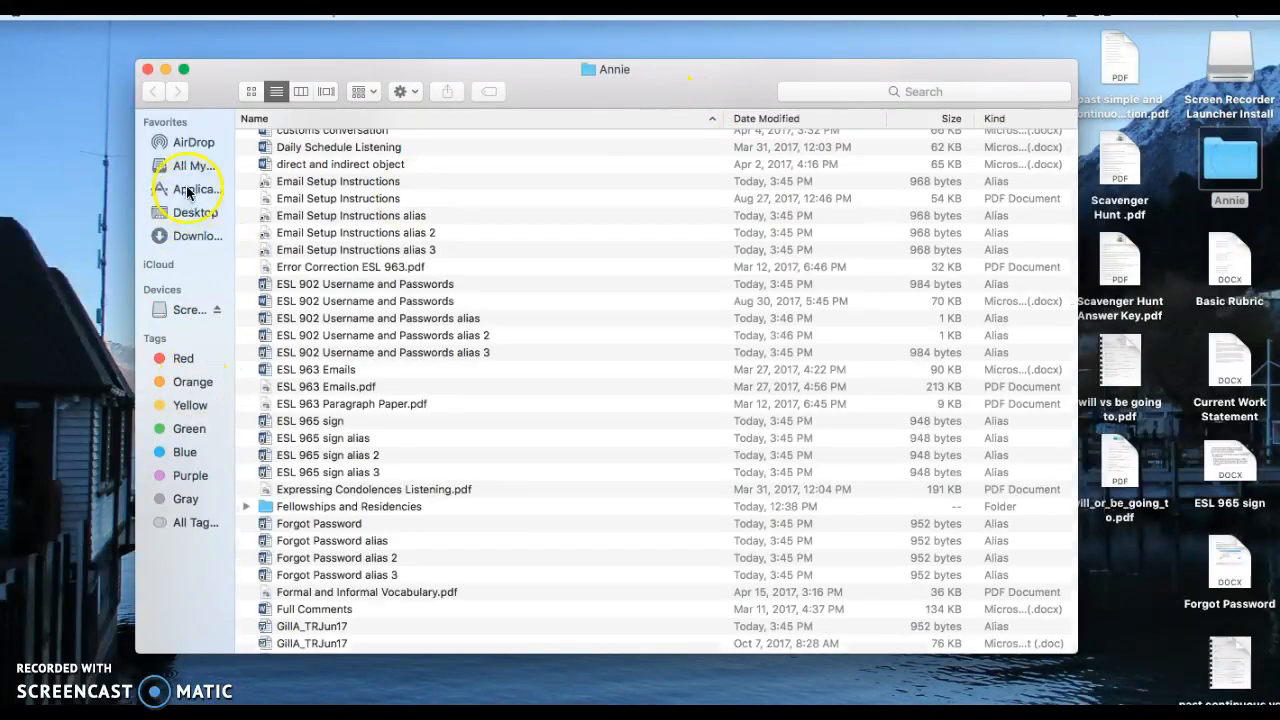
click(186, 190)
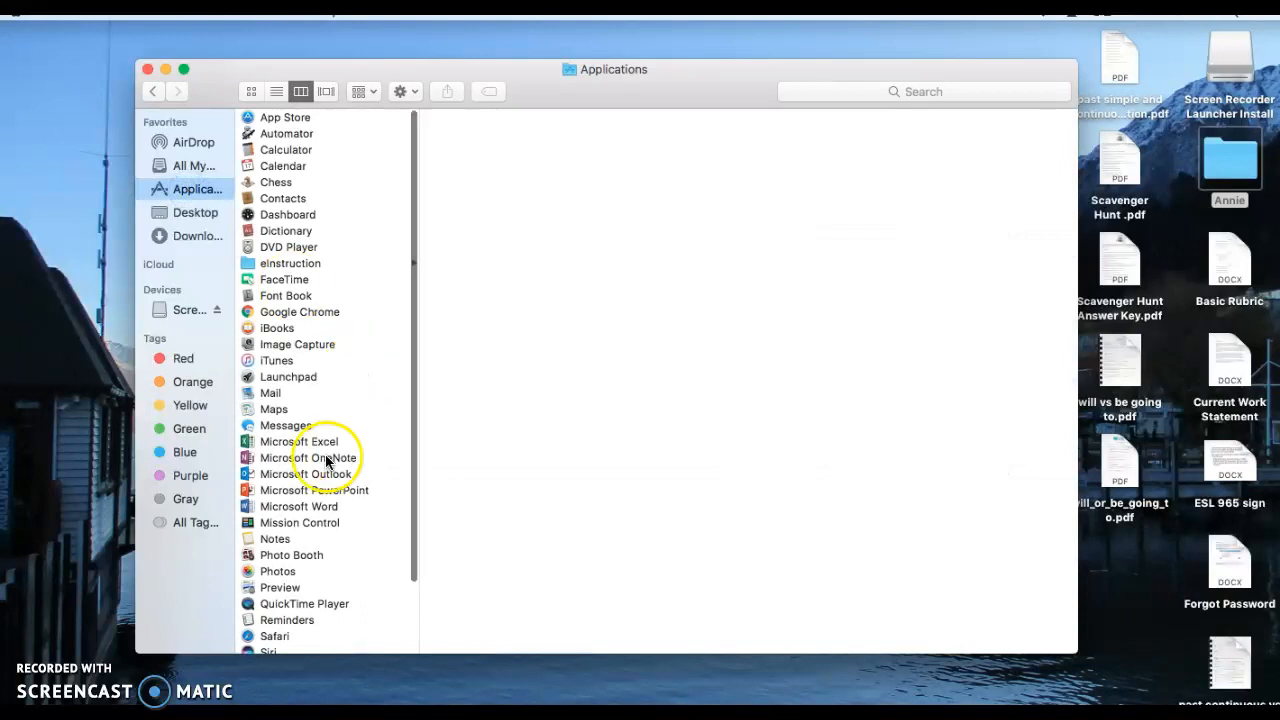
click(271, 509)
double_click(271, 510)
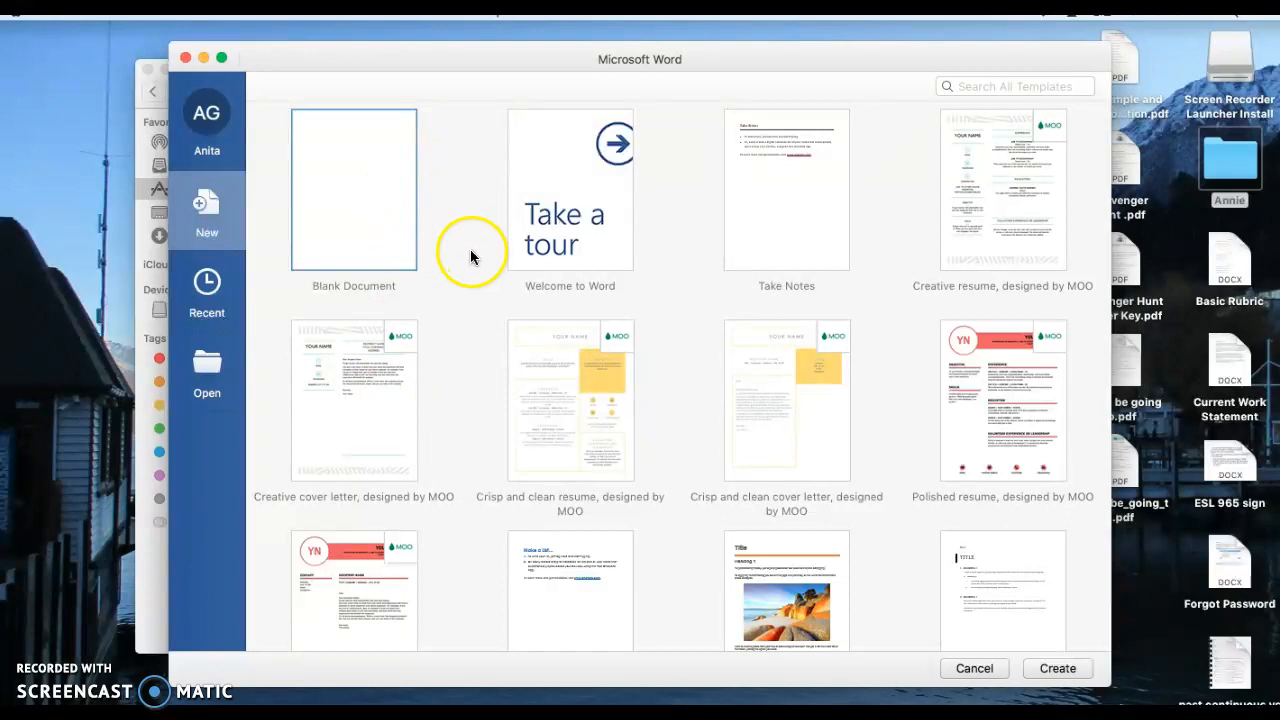
double_click(354, 218)
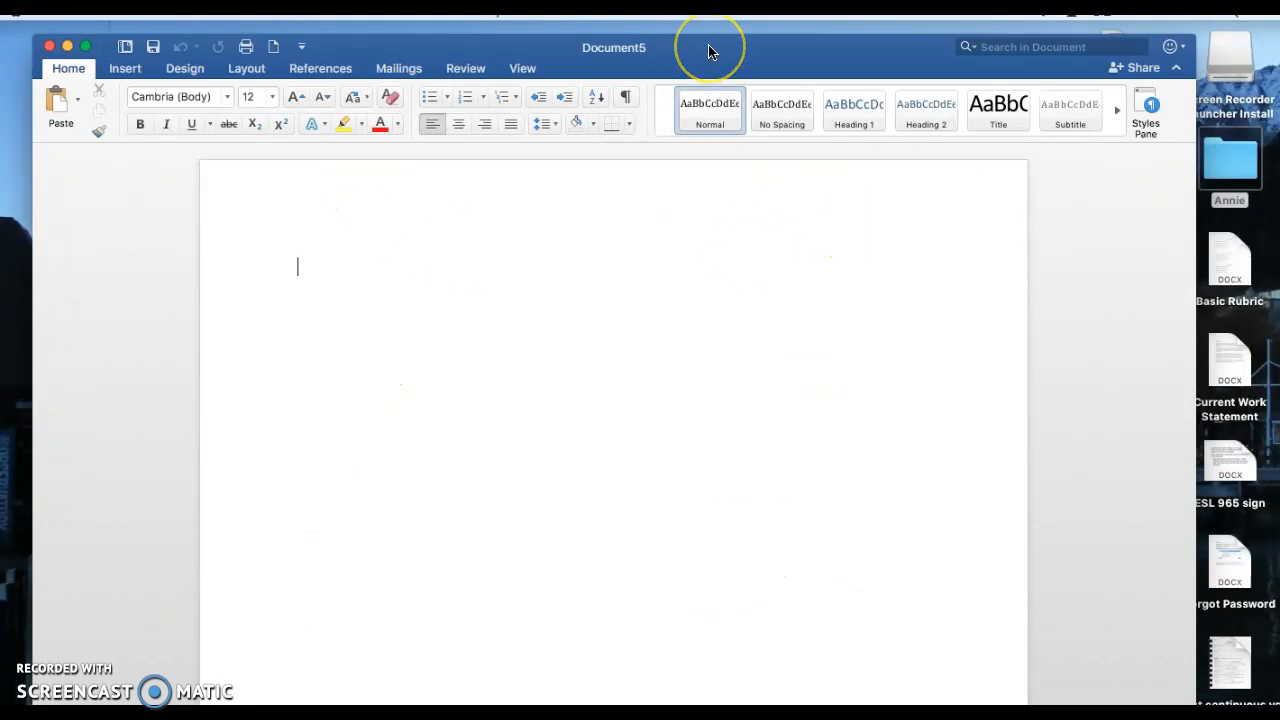
drag(708, 52, 692, 50)
drag(1181, 712, 1261, 712)
Step: Set the font of the blank document's first line to Times New Roman
click(408, 265)
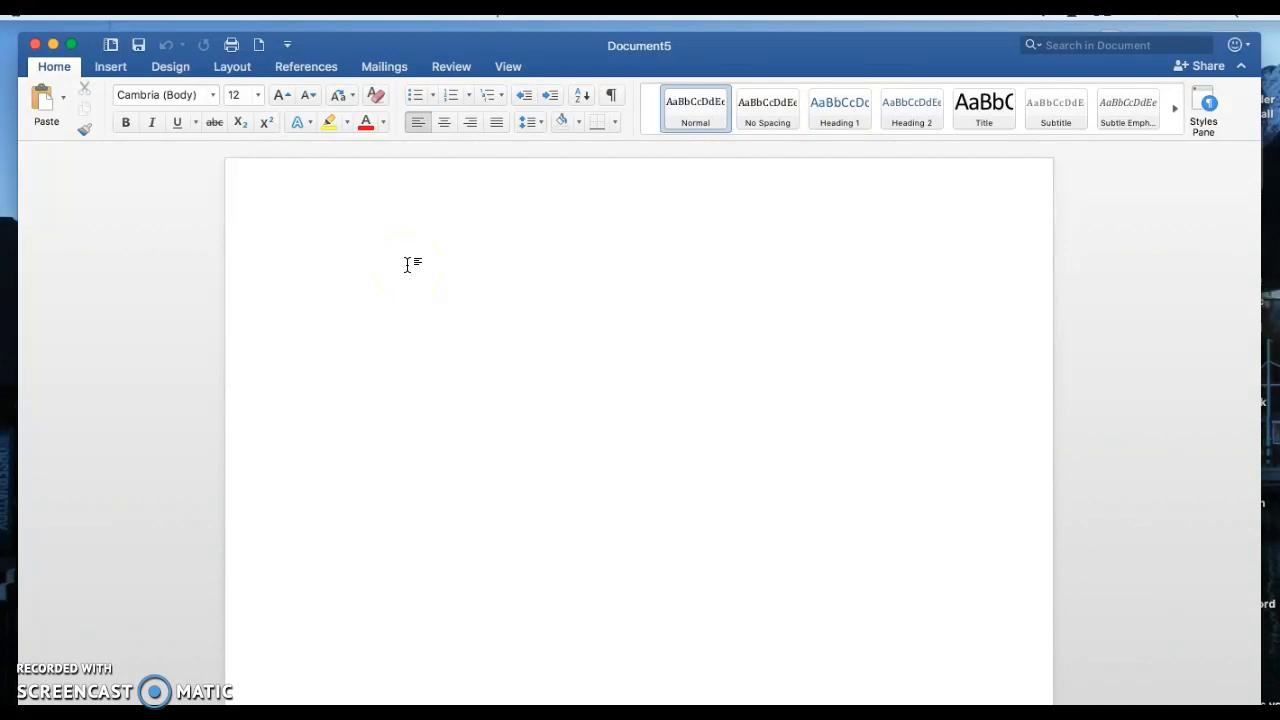
click(212, 95)
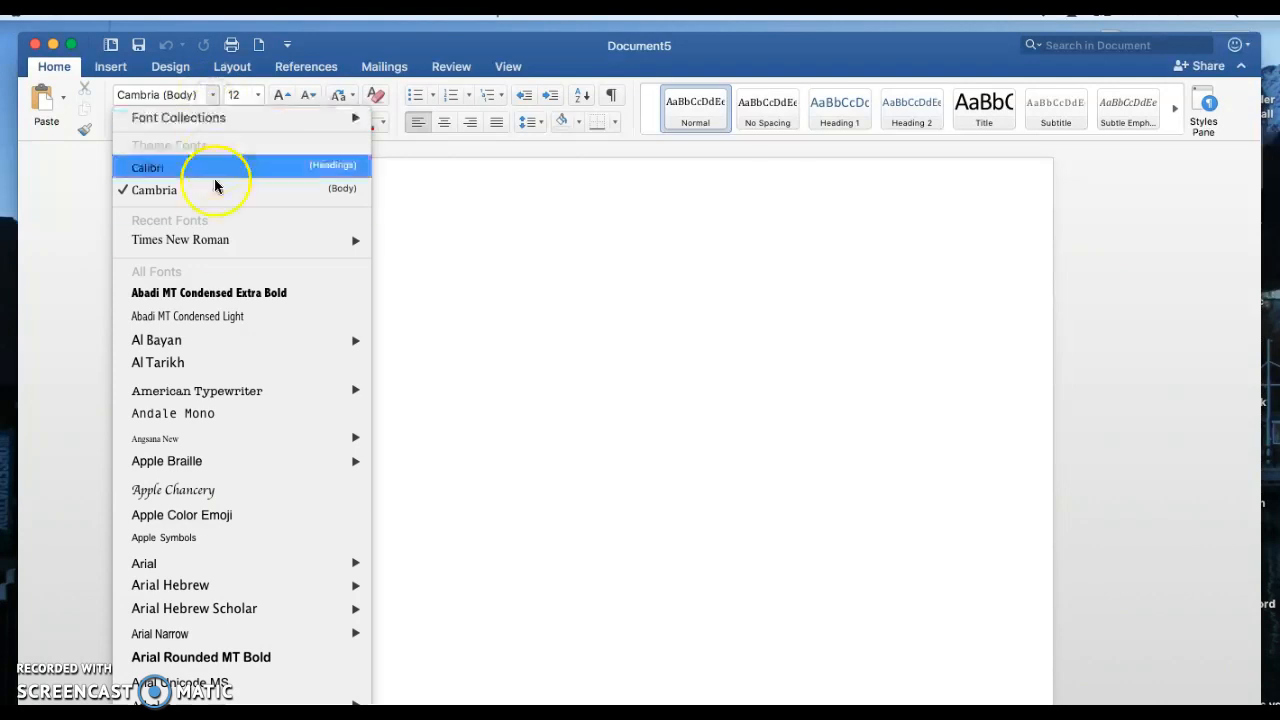
click(213, 240)
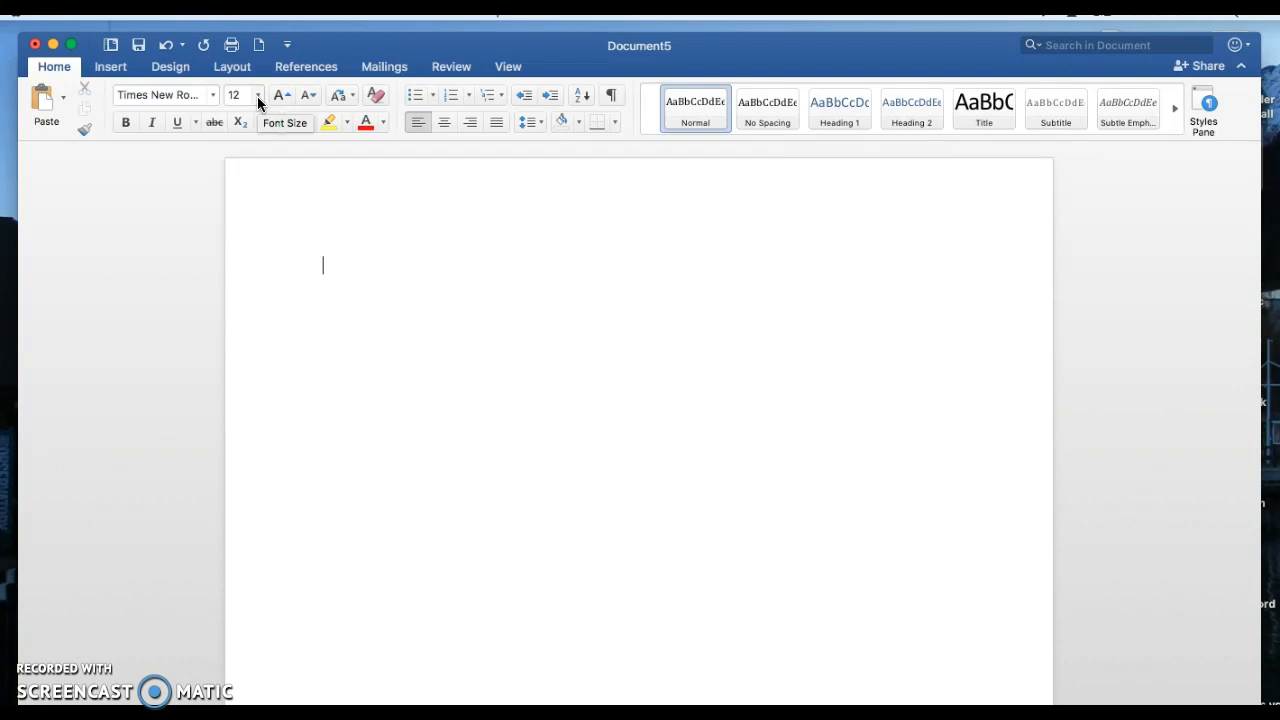
Step: Check the page margin presets, including Normal with 1" on every side
click(238, 70)
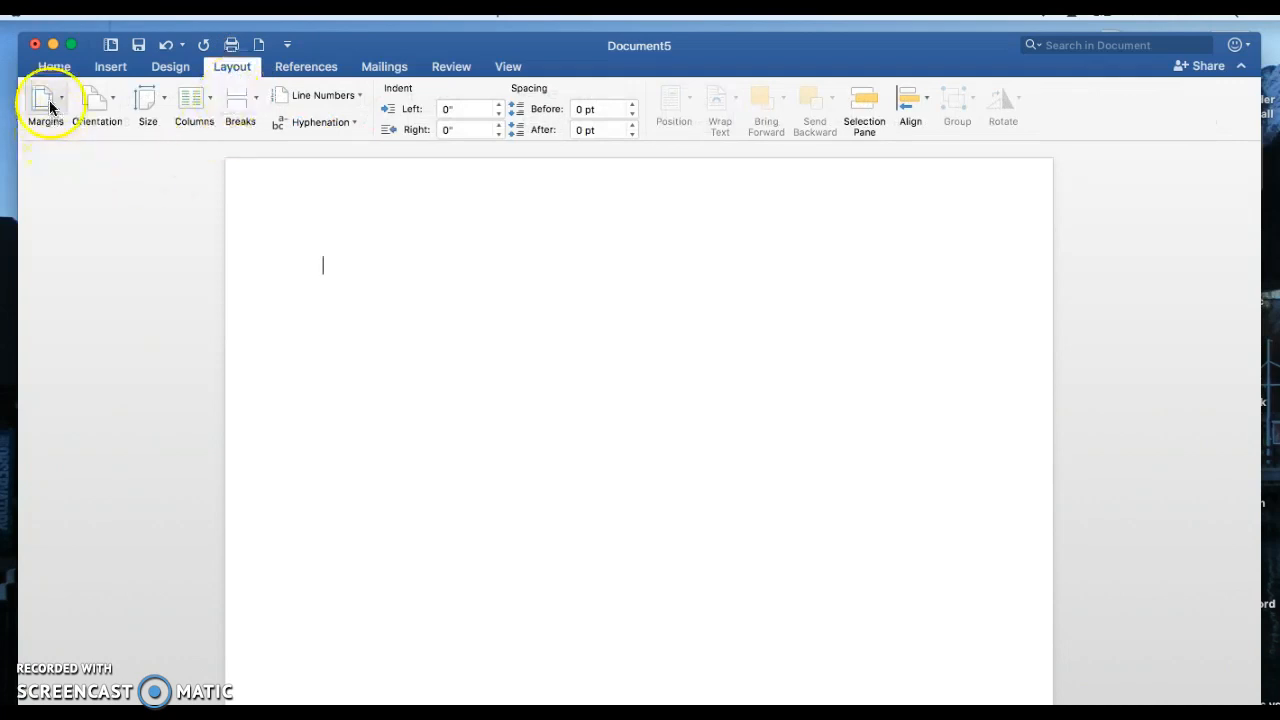
click(49, 100)
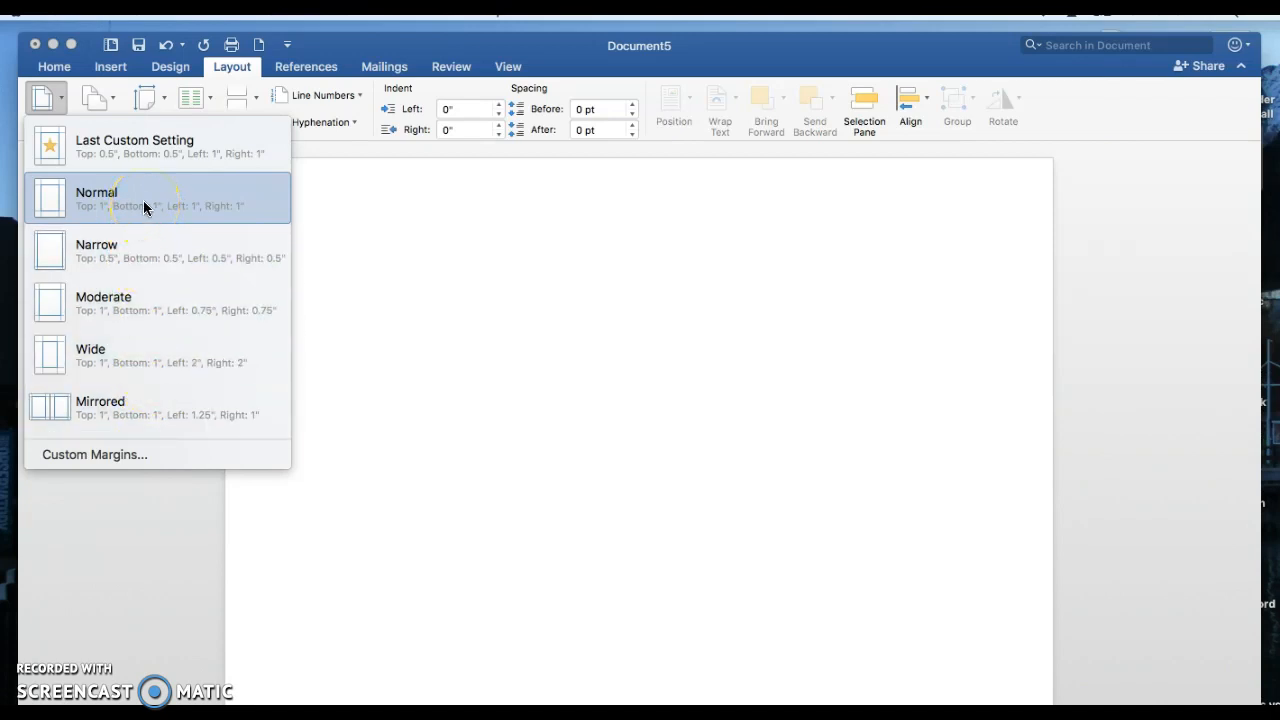
click(514, 240)
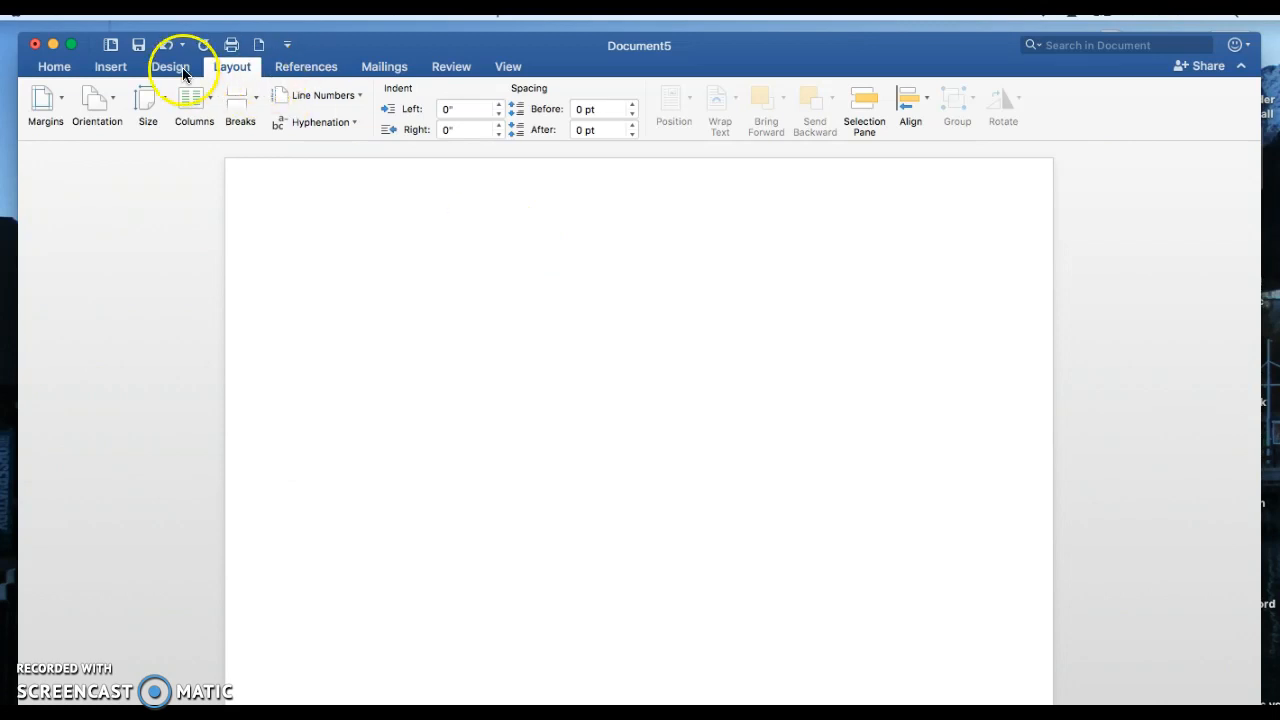
Step: Check the quick line spacing choices available for the paragraph
click(46, 68)
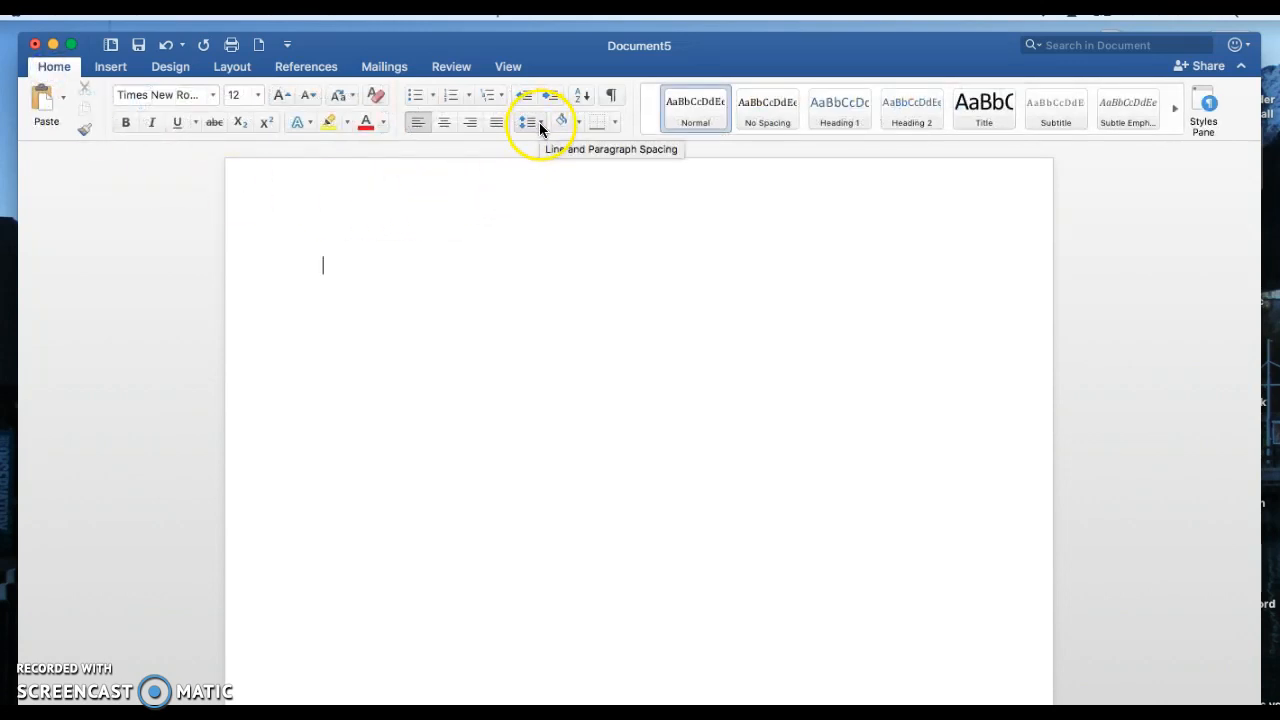
click(537, 124)
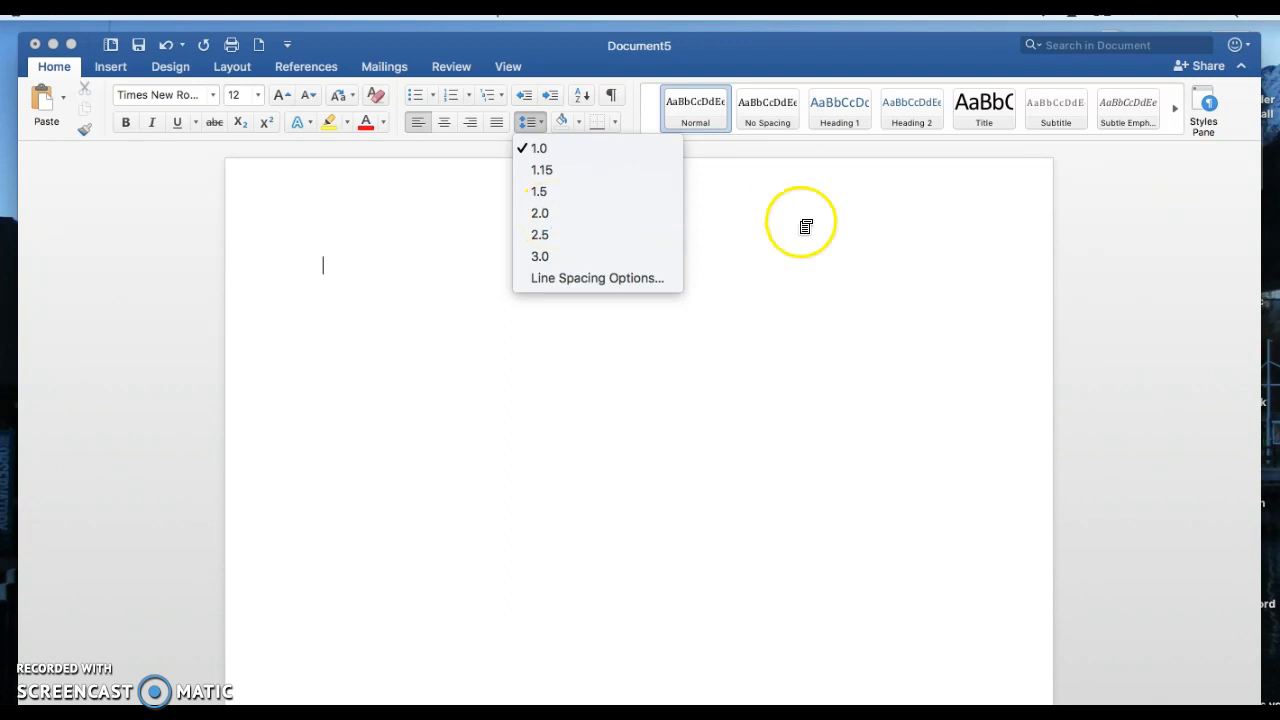
click(840, 220)
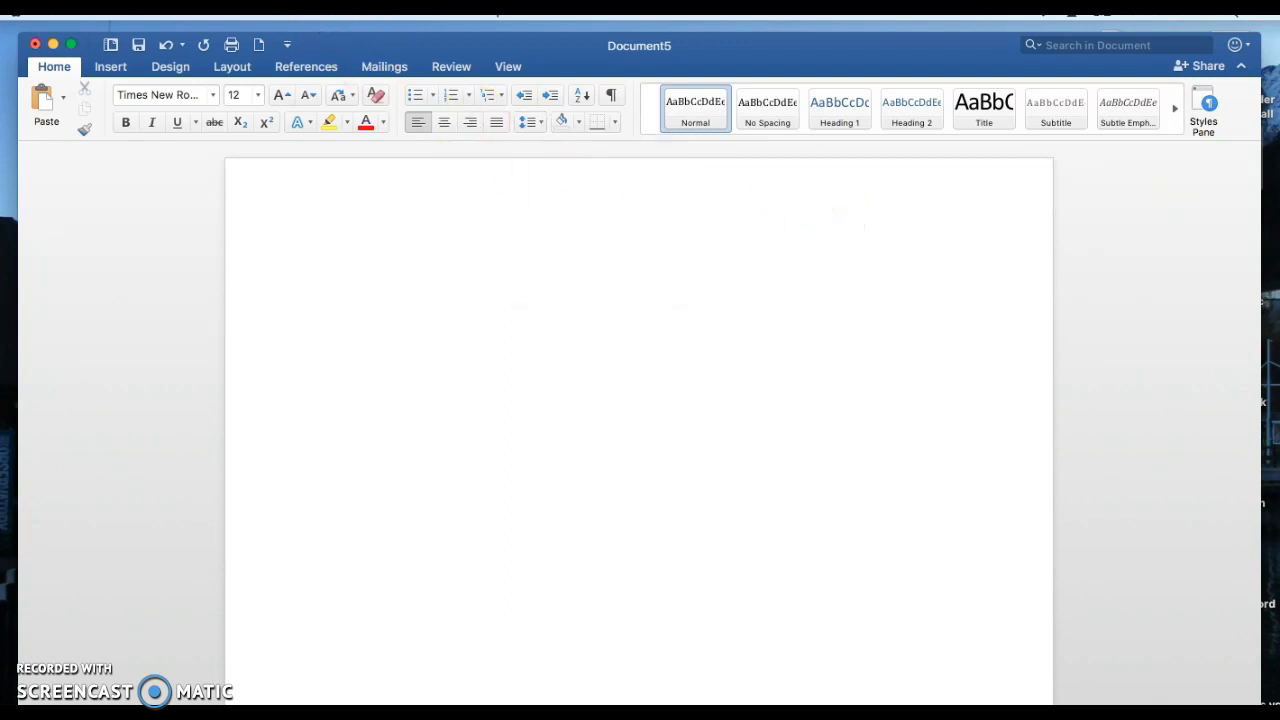
Step: Set the line spacing to Double in the paragraph settings and apply it
click(281, 15)
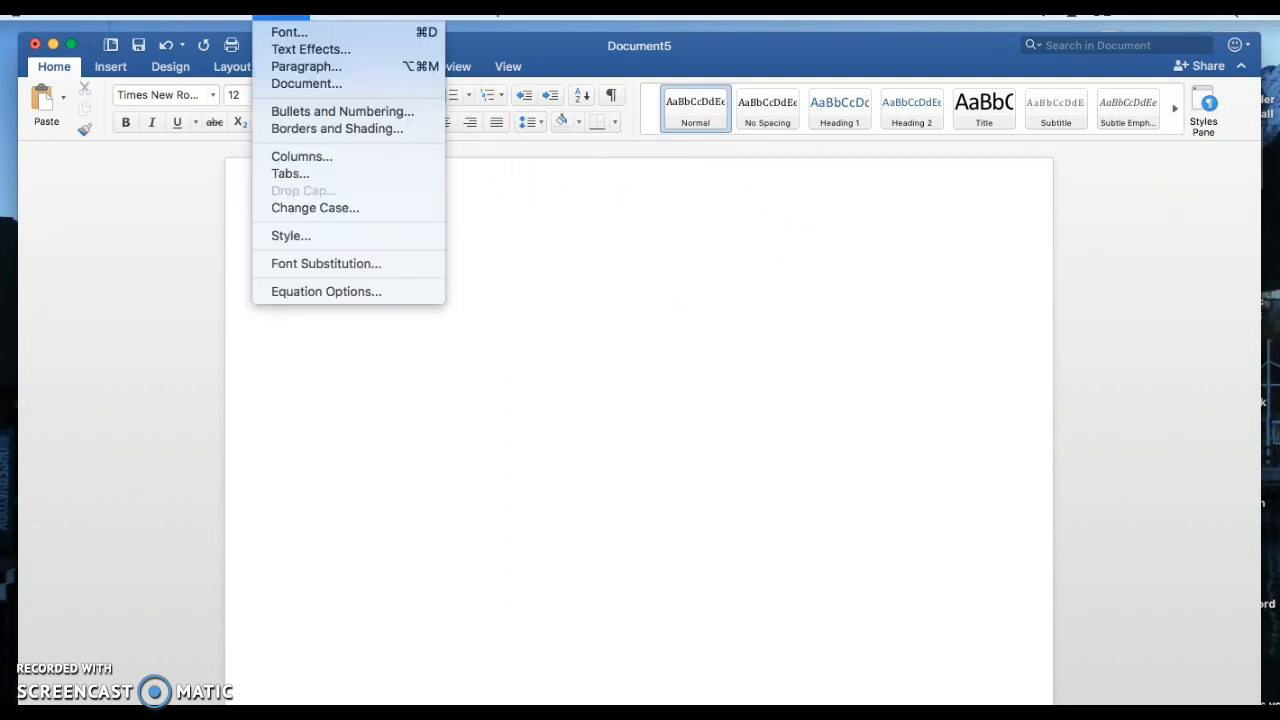
click(288, 70)
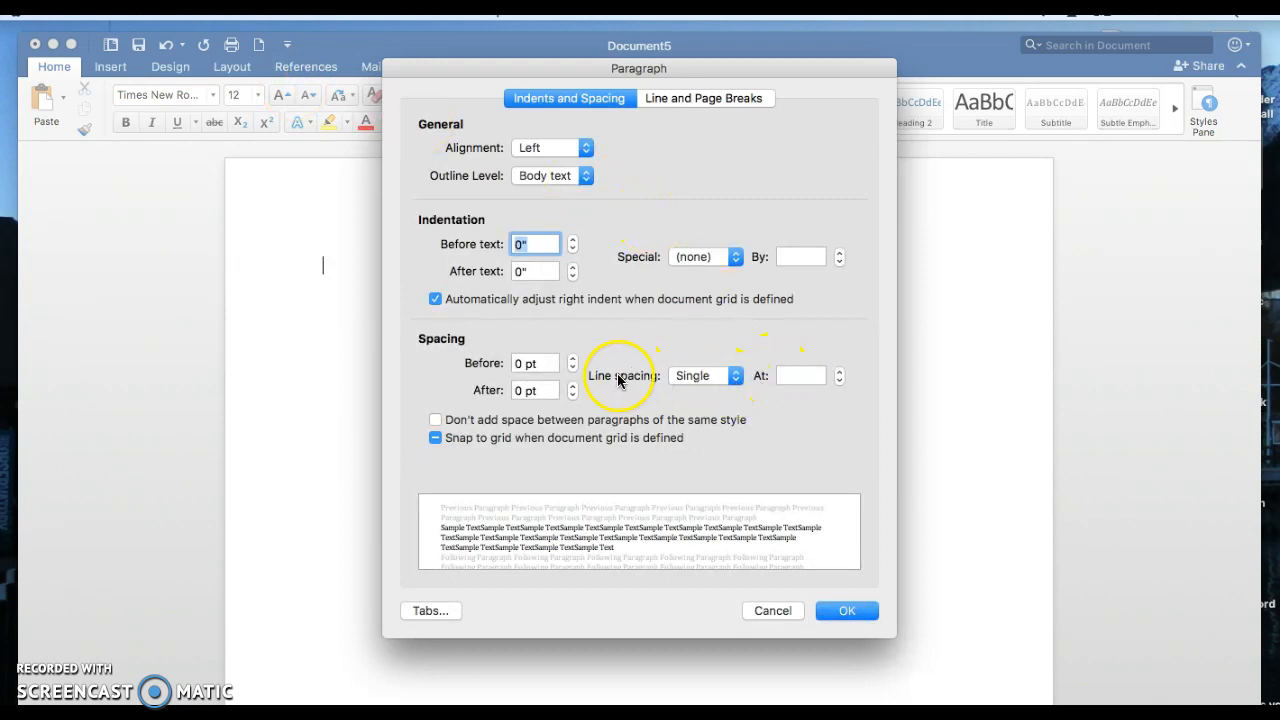
click(734, 378)
click(720, 408)
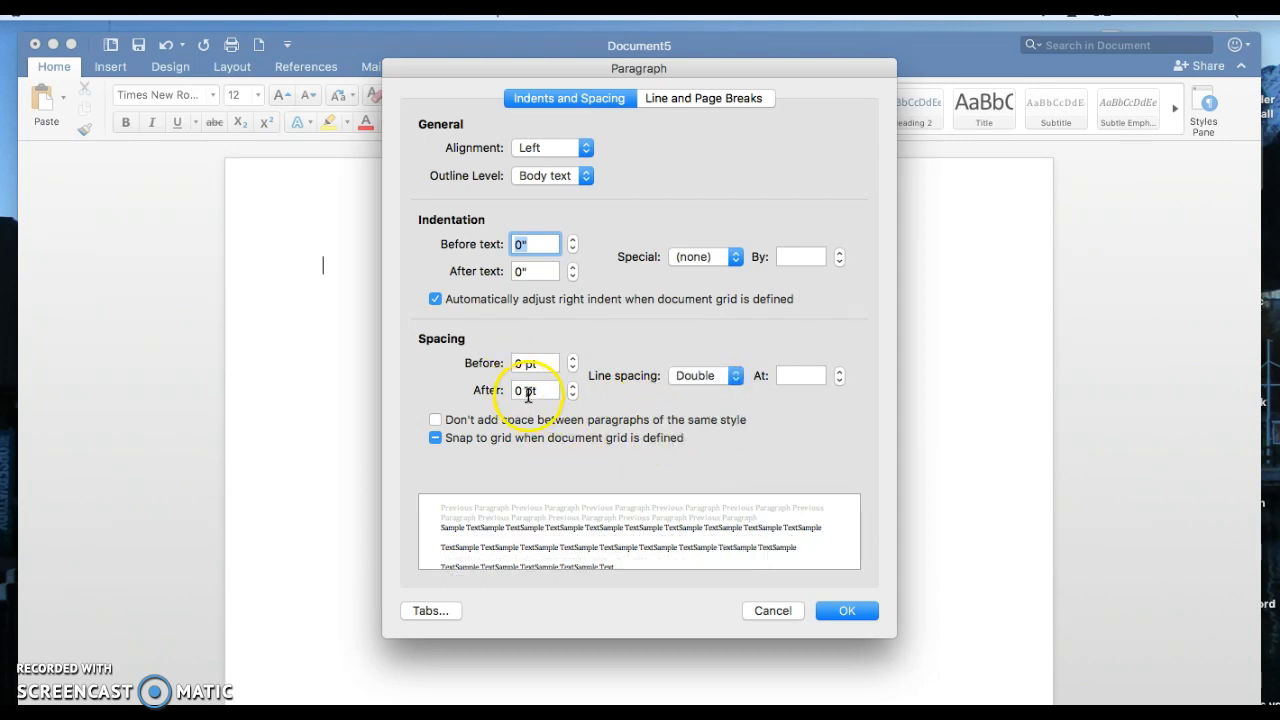
click(849, 610)
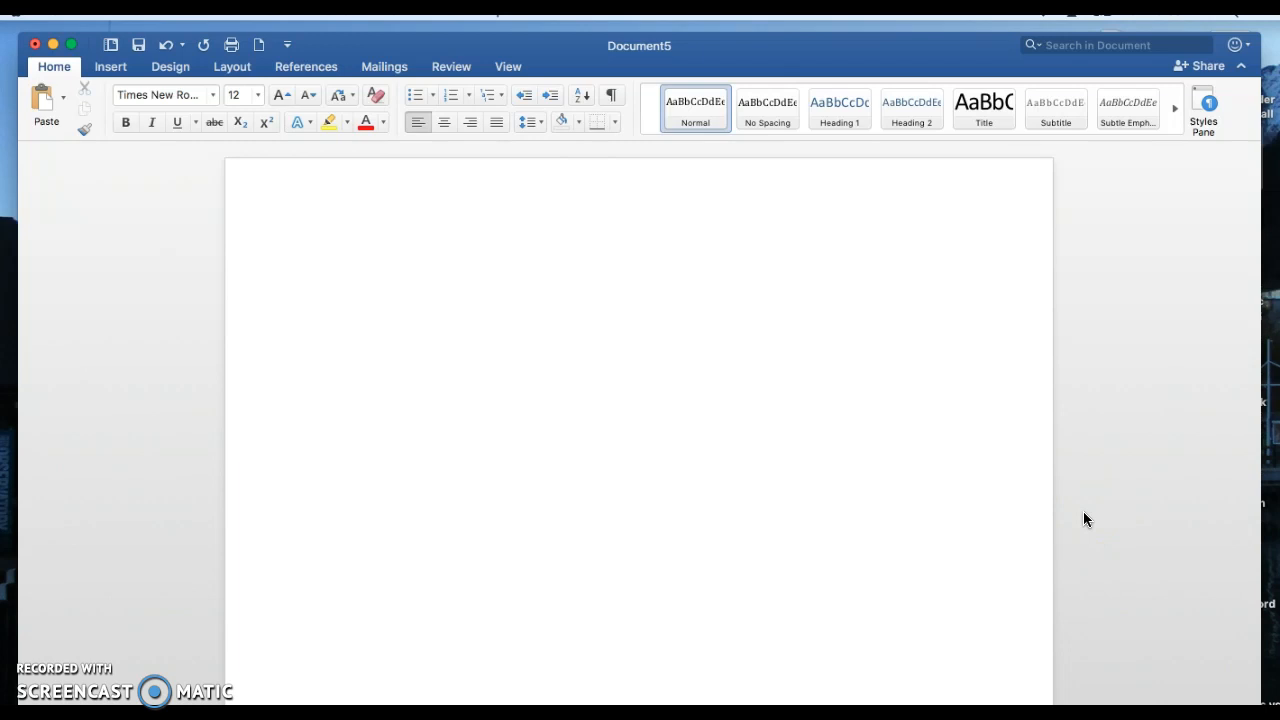
Step: Enter the student's full name on the first line and "Professor" with the instructor's full name on the second
text(John Student)
key(Return)
text(Pro)
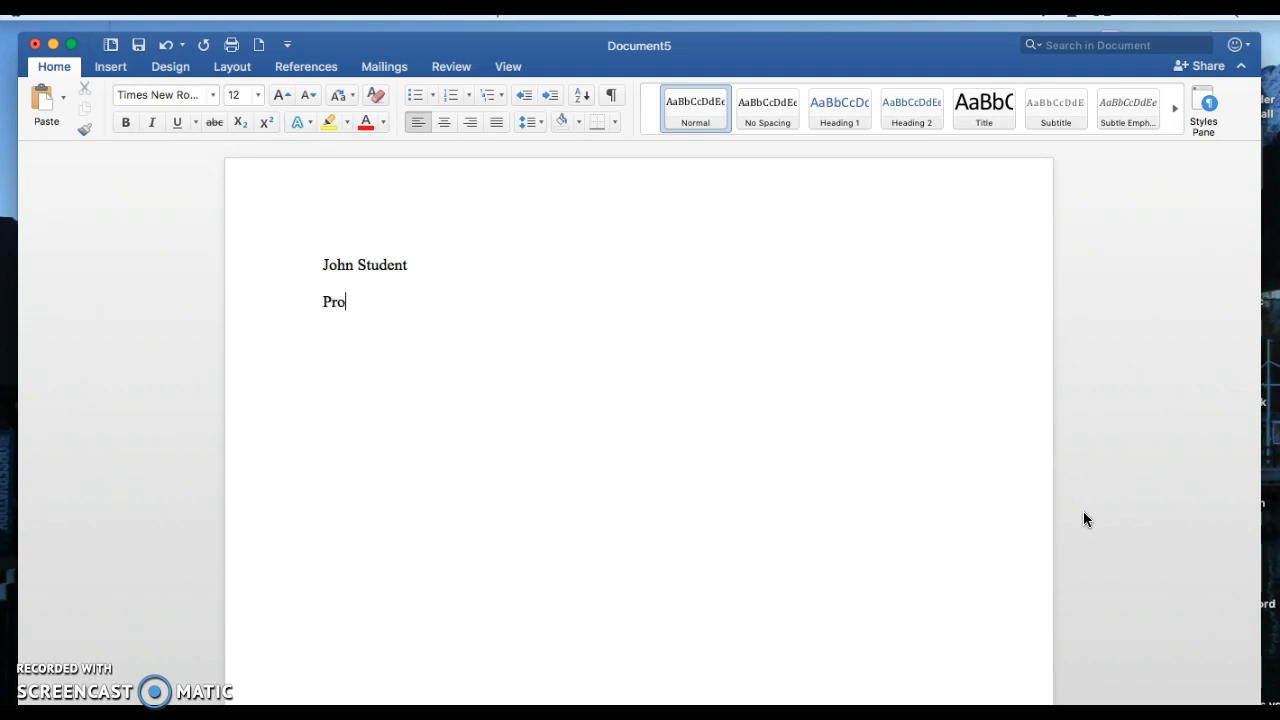
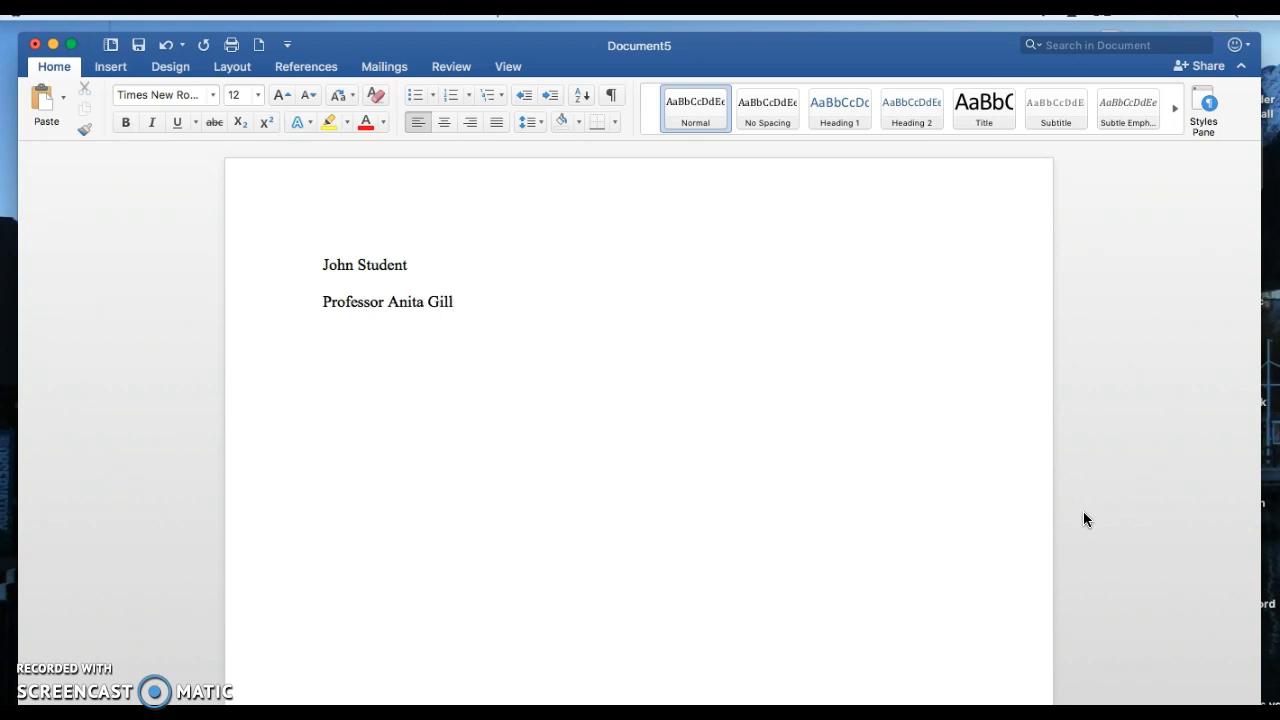
Step: Add the course "ESL 965" and the date "September 14, 2017" on separate lines below the professor's name
key(Return)
text(ESL 965)
text(Ste)
key(BackSpace)
key(BackSpace)
text(eptember )
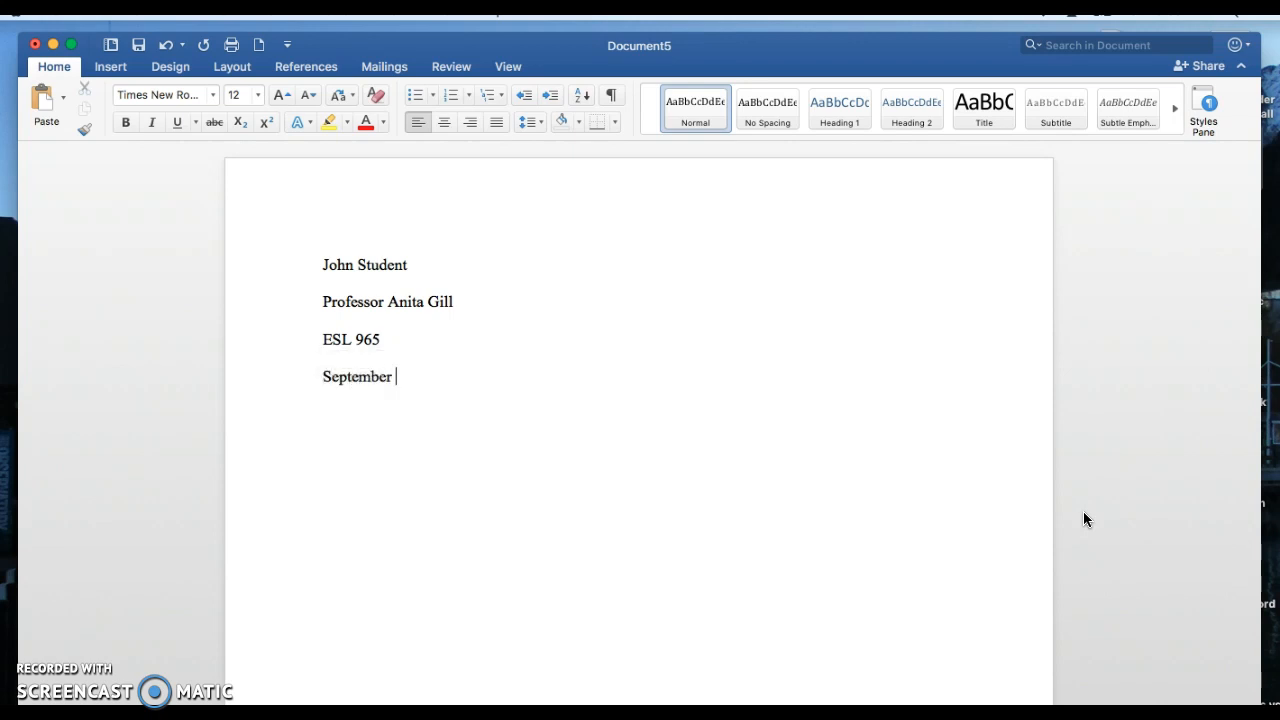
text(14, 2017)
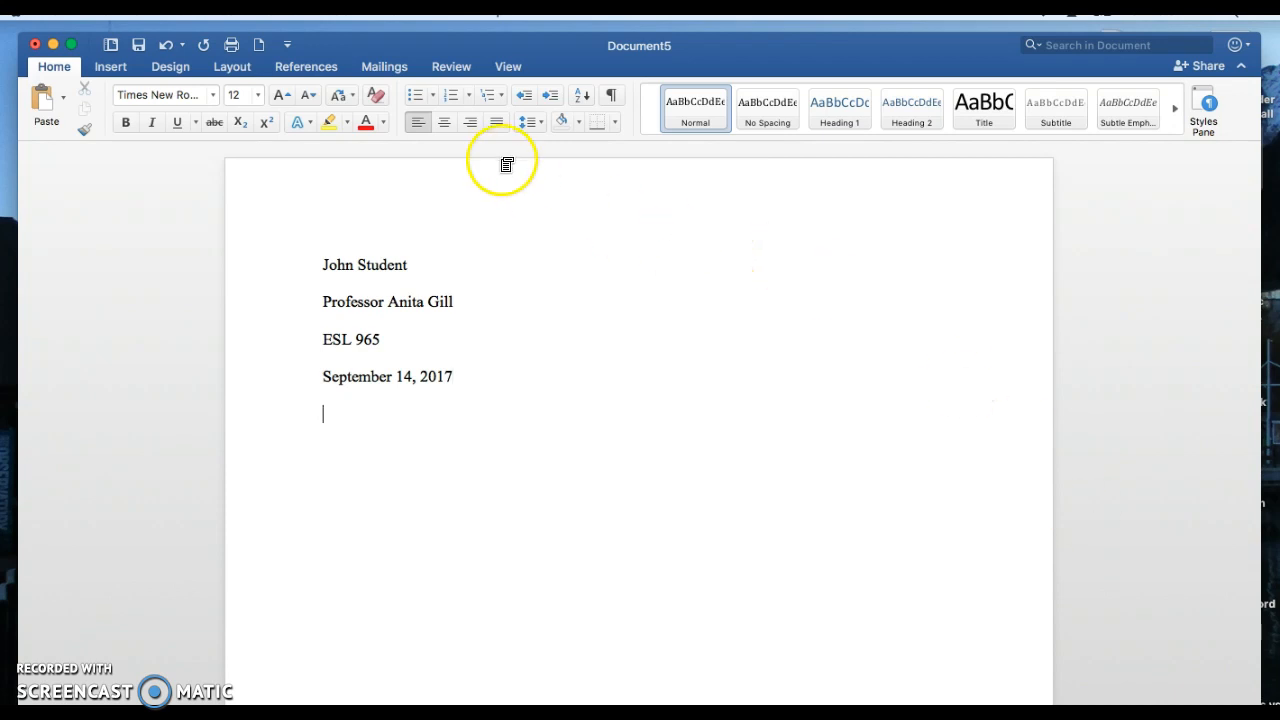
Step: Add the centered title "The Story of English" on the line below the date
click(443, 121)
text(The s)
key(BackSpace)
text(Story)
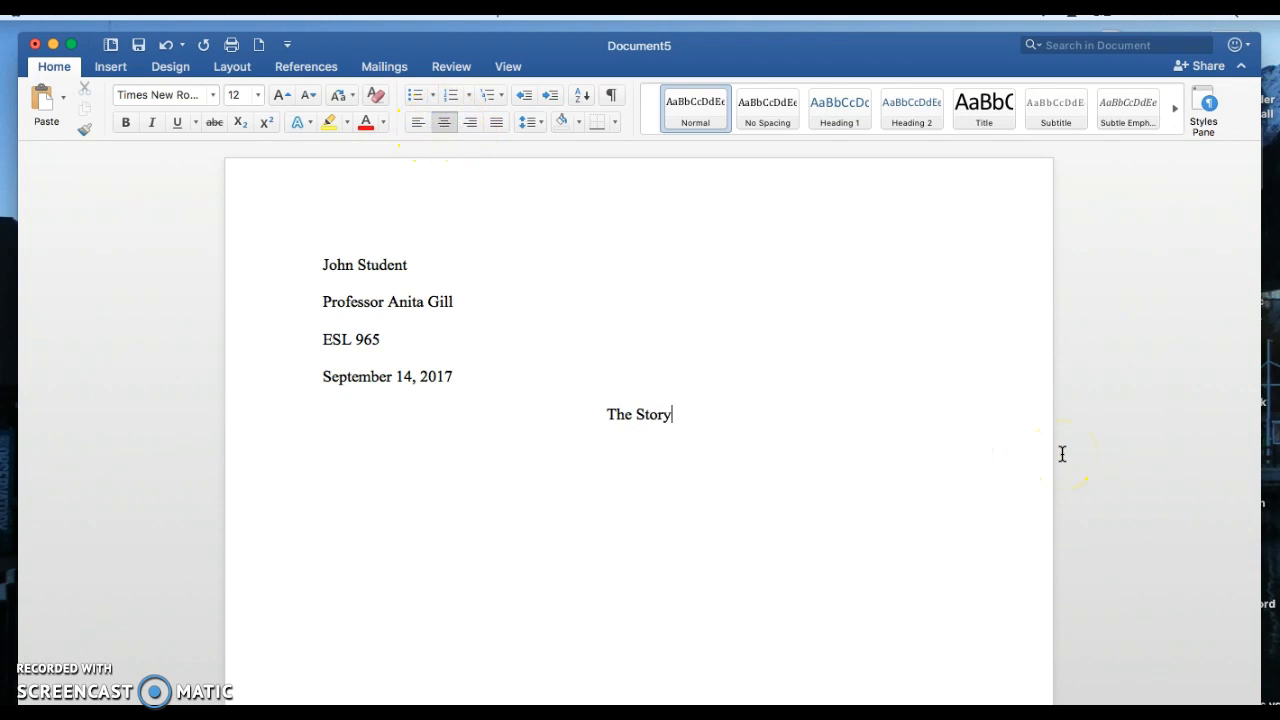
text( of)
text(English)
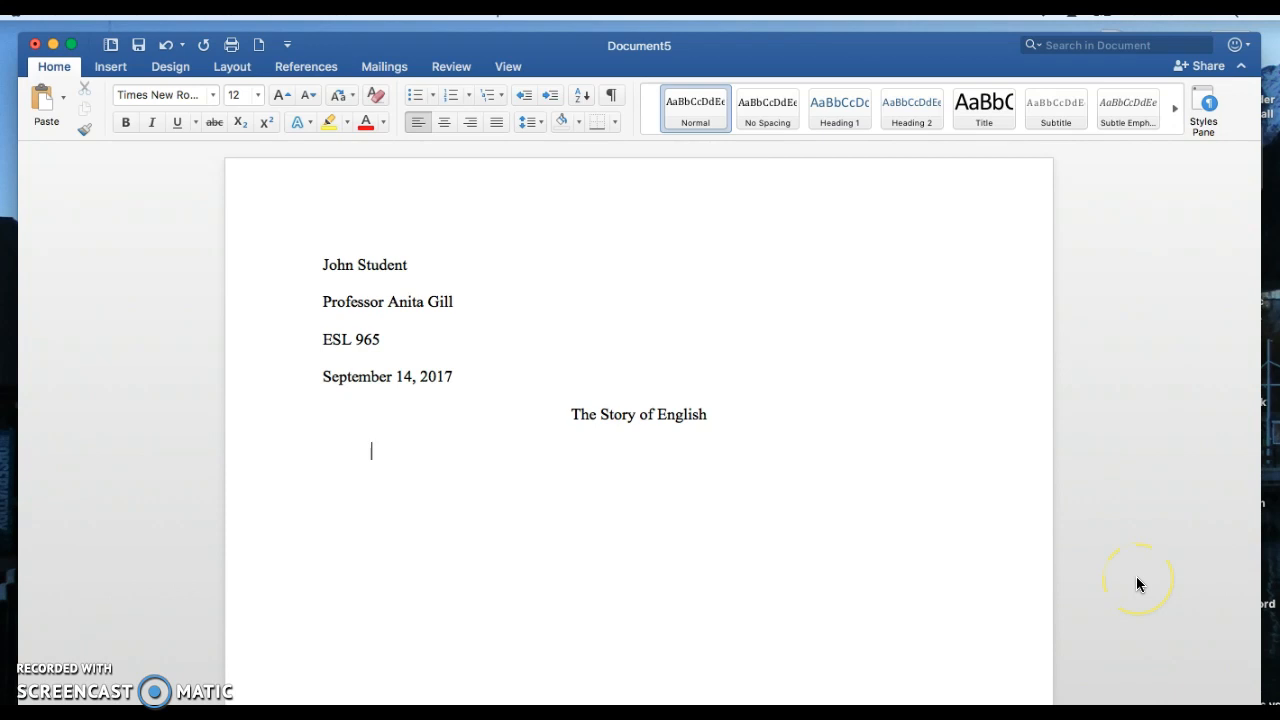
Step: Begin the left-aligned, indented body paragraph below the title with "The story of English is very long."
text(The story of English)
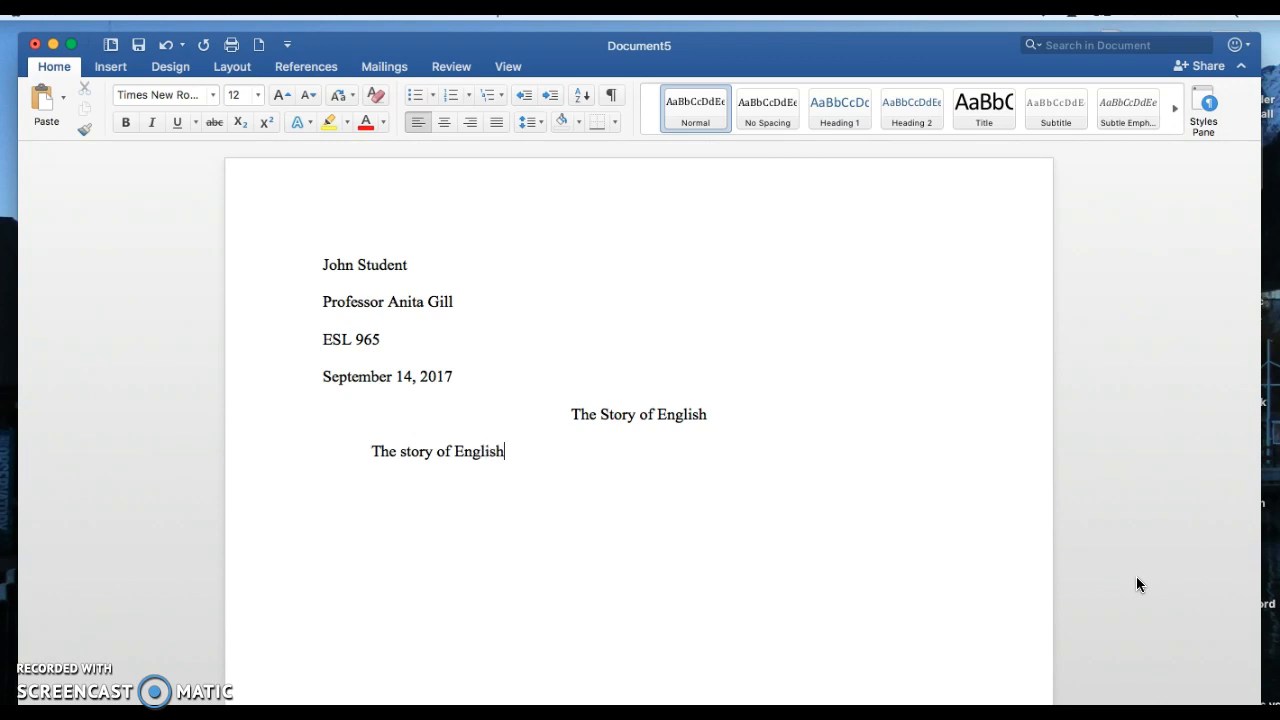
text( is very long.)
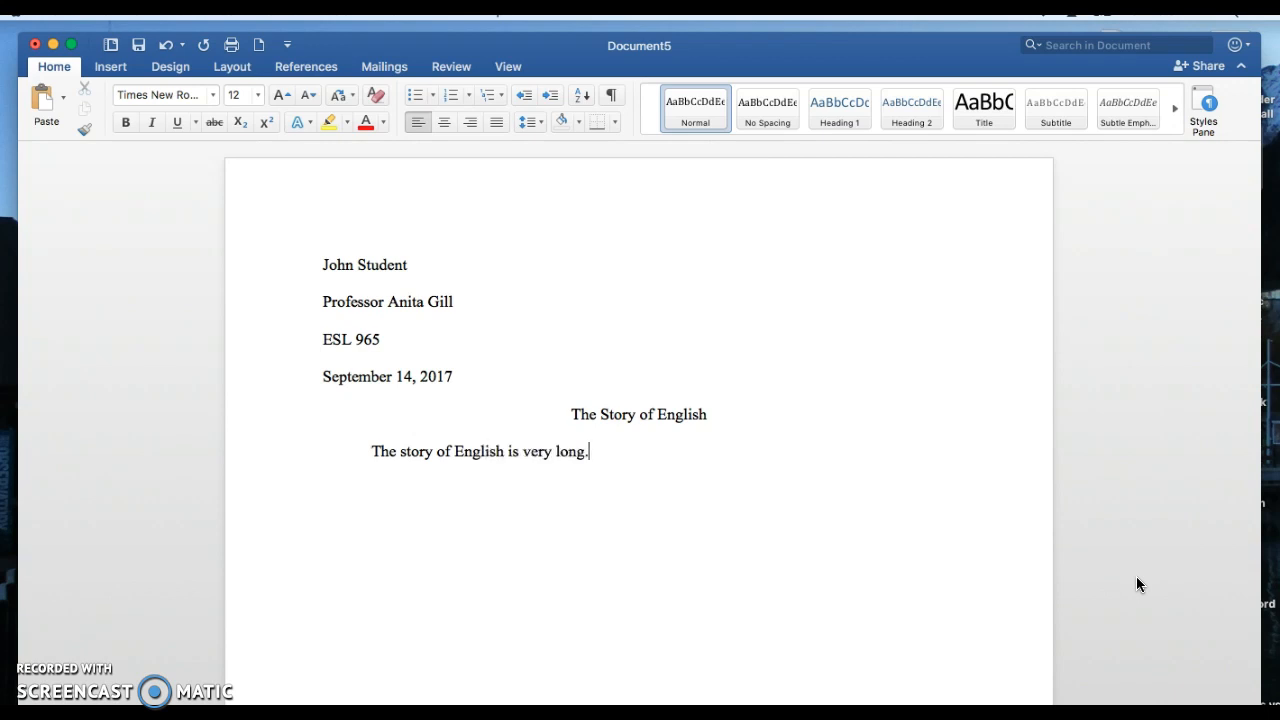